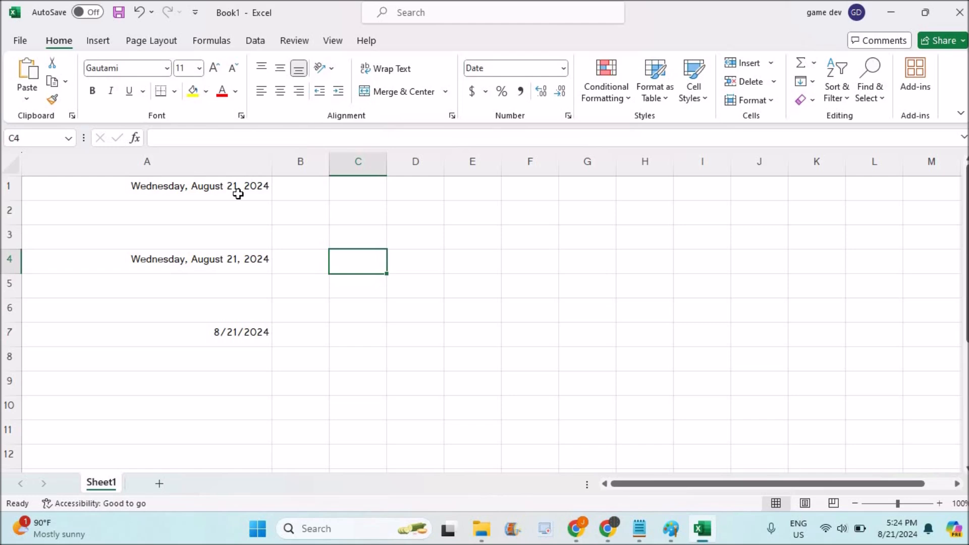
- Enter the formula =TODAY() in cell D1 and widen column D so the full date fits
left_click(185, 189)
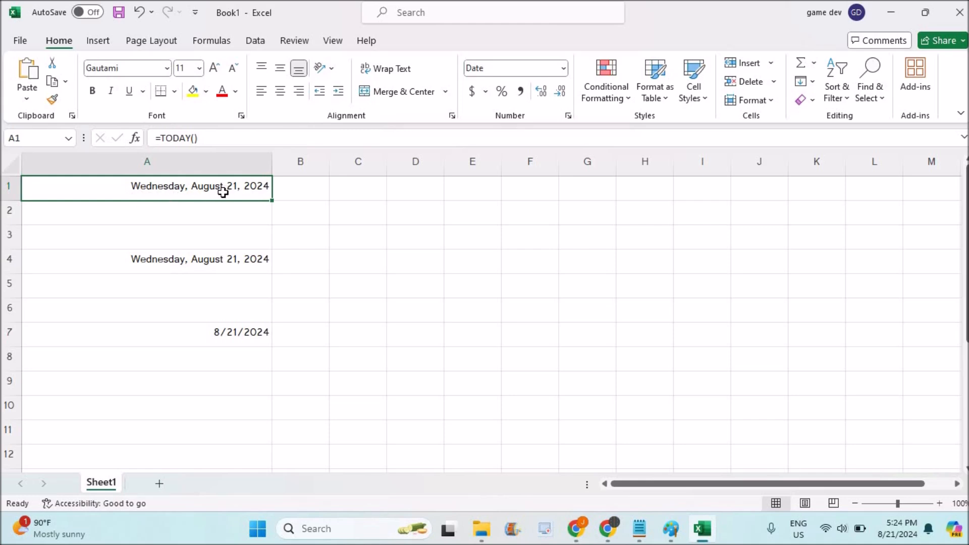
left_click(237, 335)
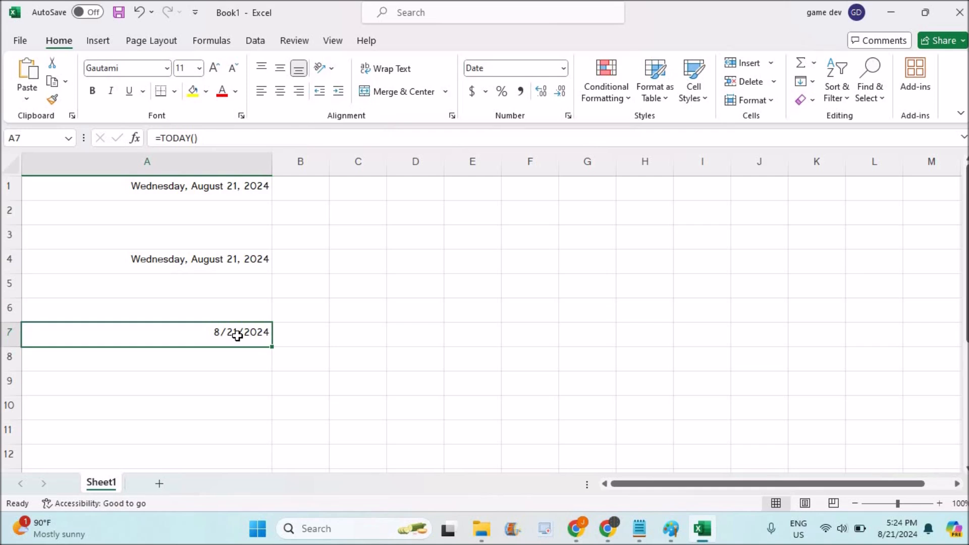
left_click(419, 195)
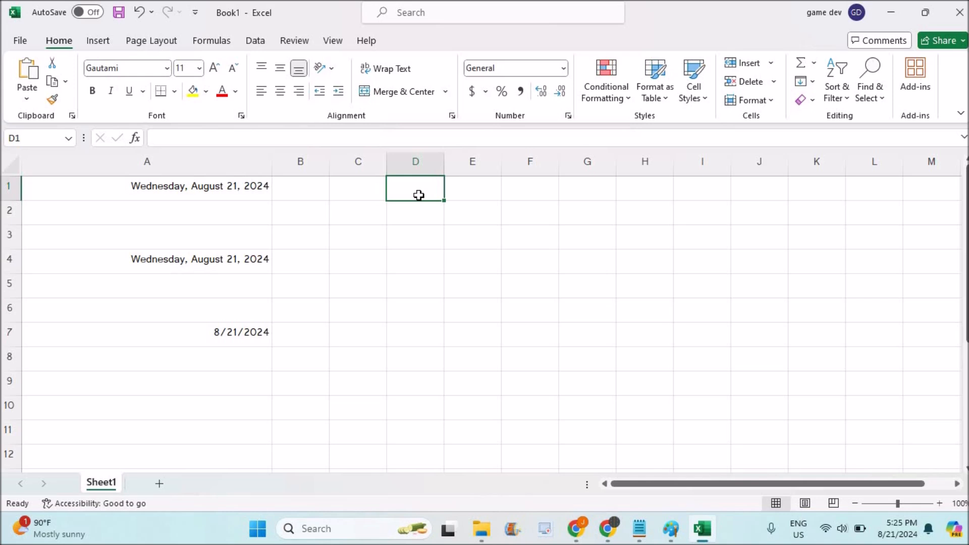
type("=")
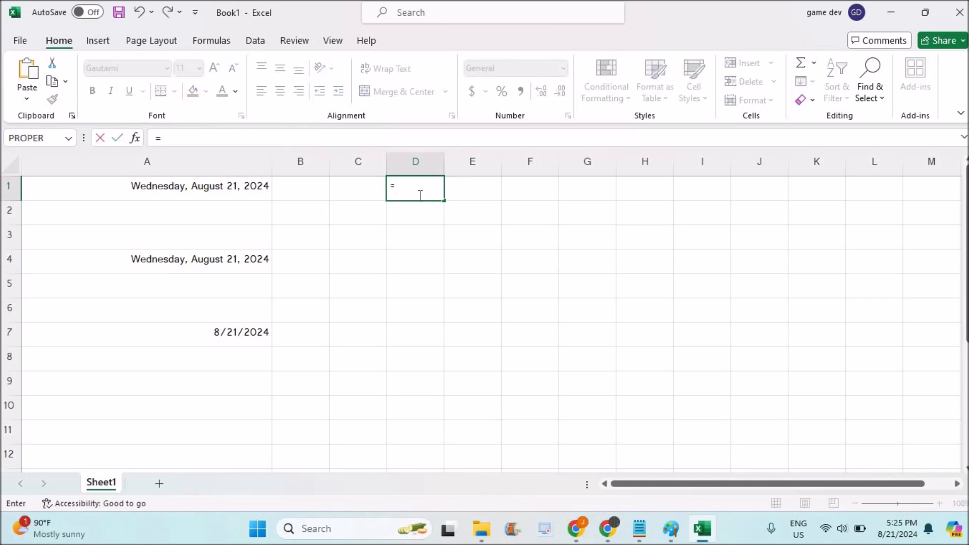
type("TODA")
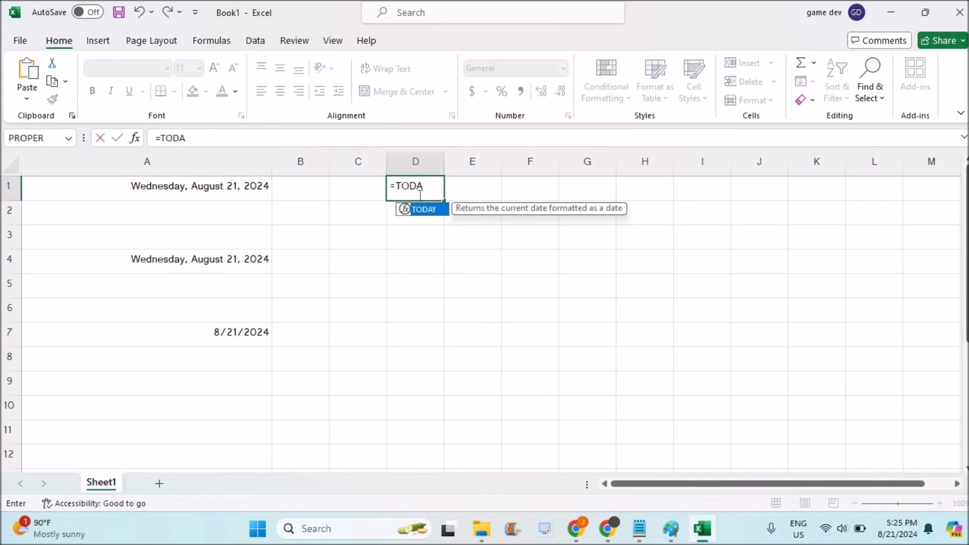
type("Y()")
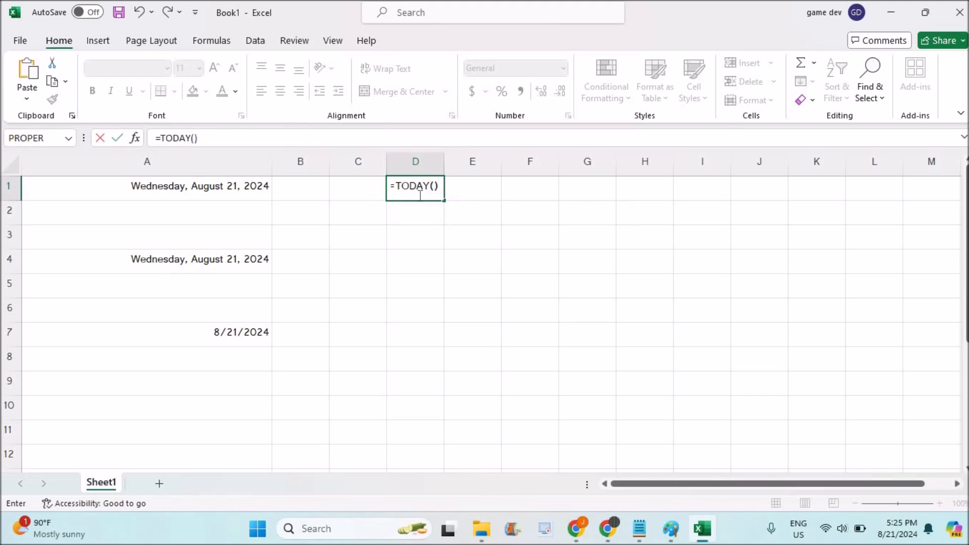
key("Return")
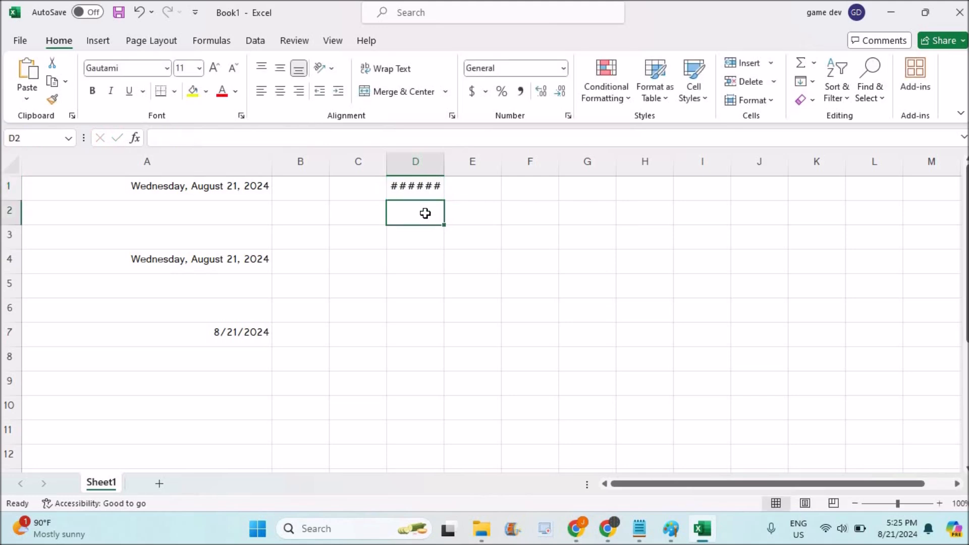
left_click(430, 191)
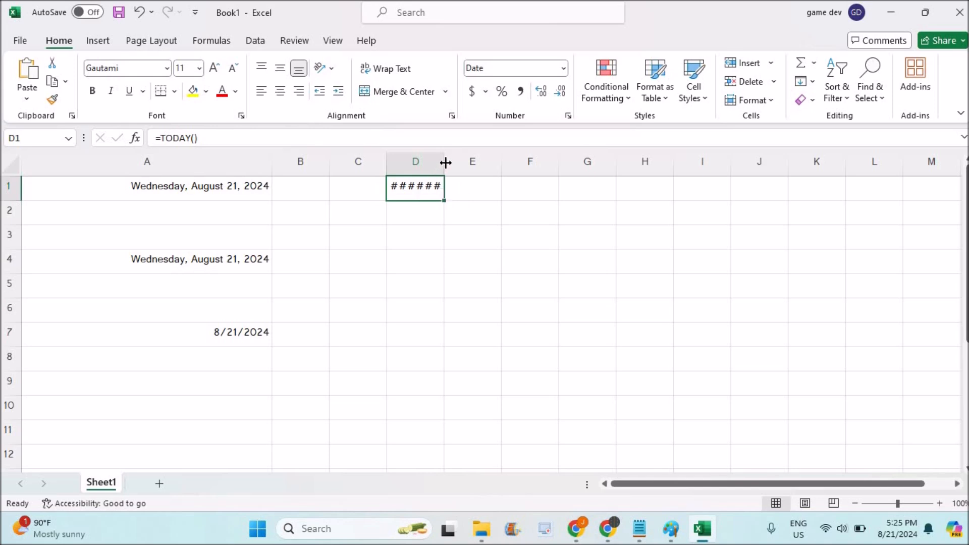
left_click_drag(446, 160, 548, 161)
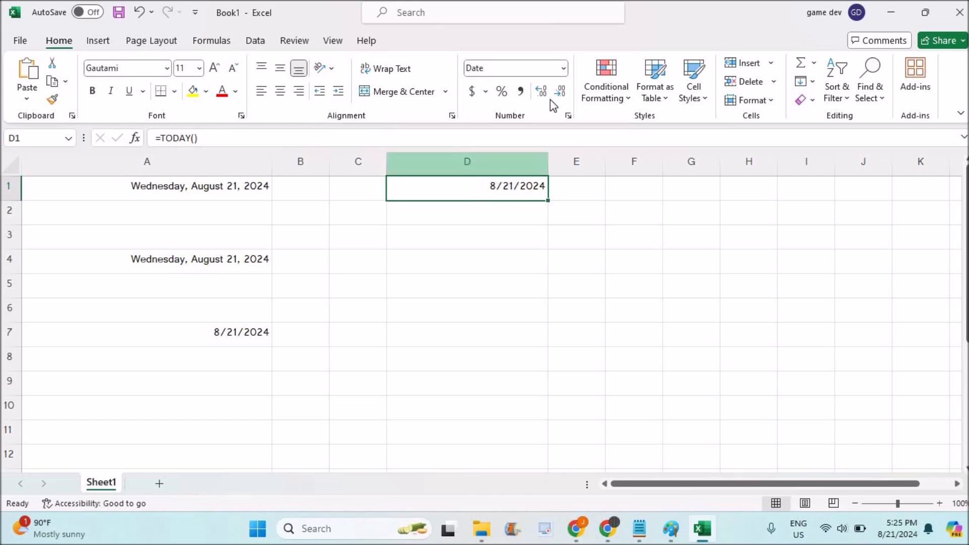
- Apply the Long Date format to cell D1 and replace it with the 14-Mar date type
left_click(564, 71)
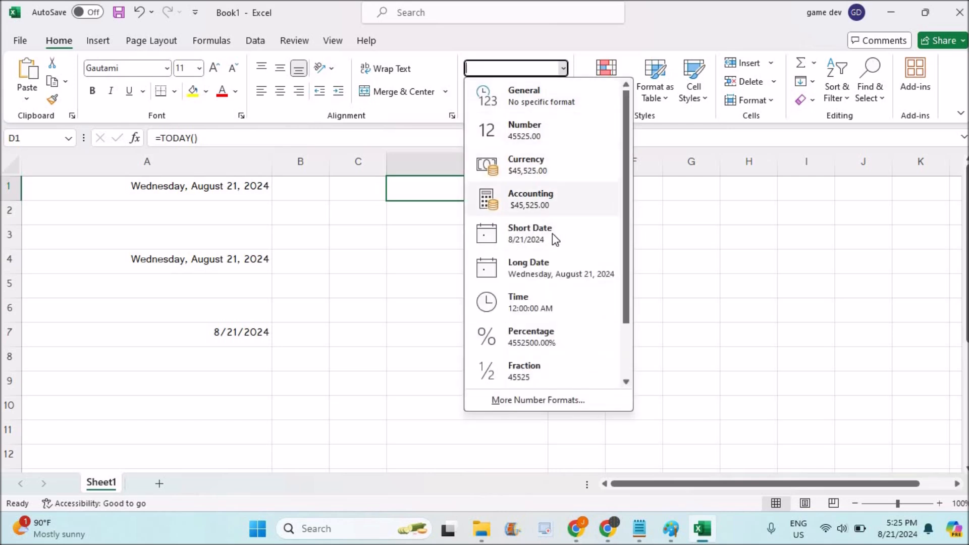
left_click(572, 274)
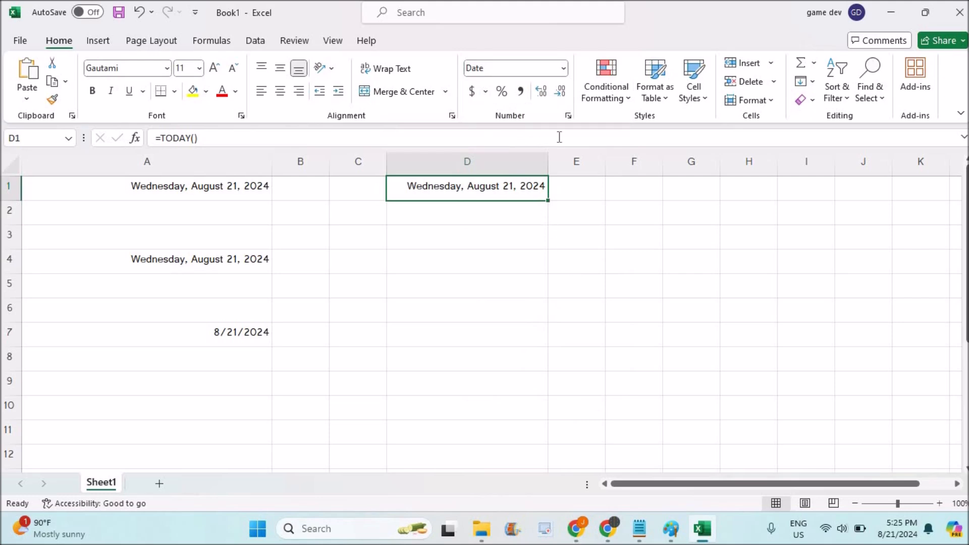
left_click(569, 116)
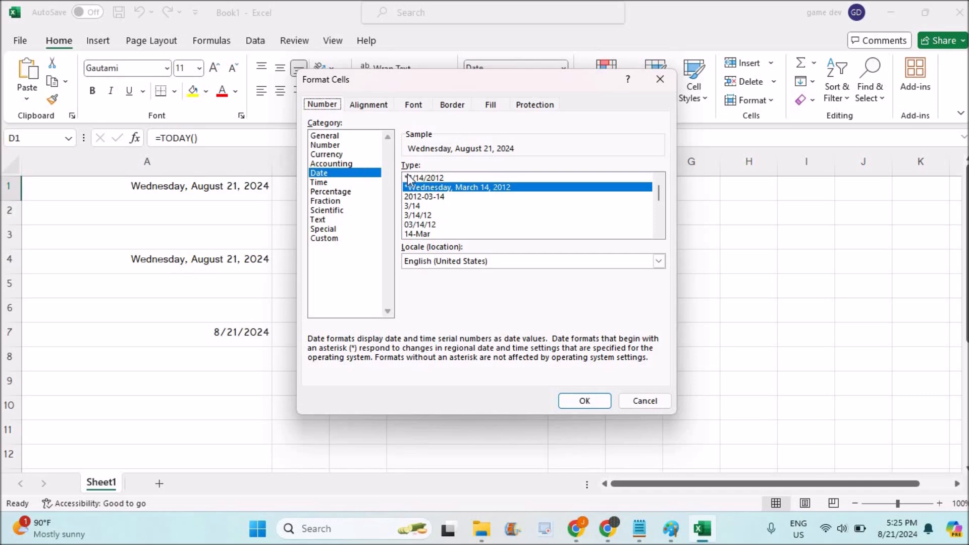
left_click(422, 233)
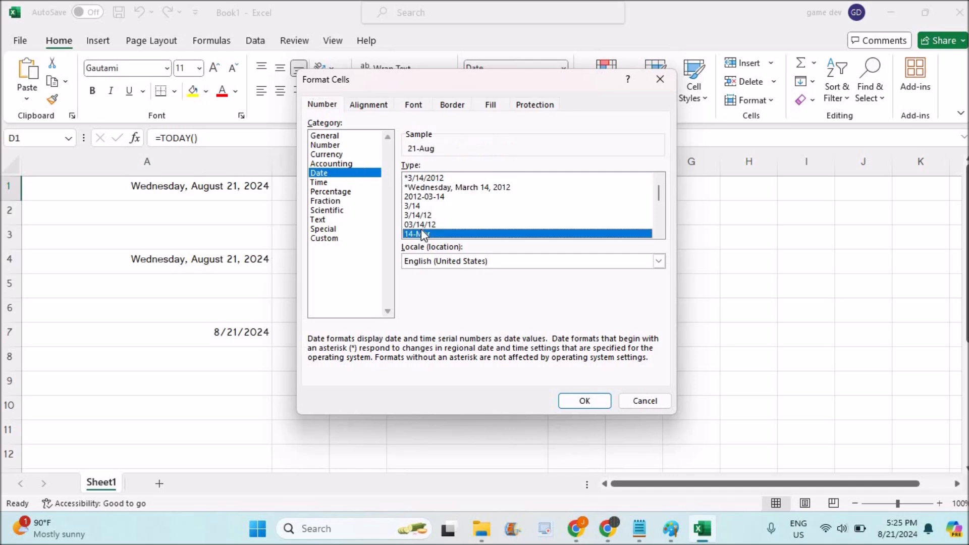
left_click(594, 402)
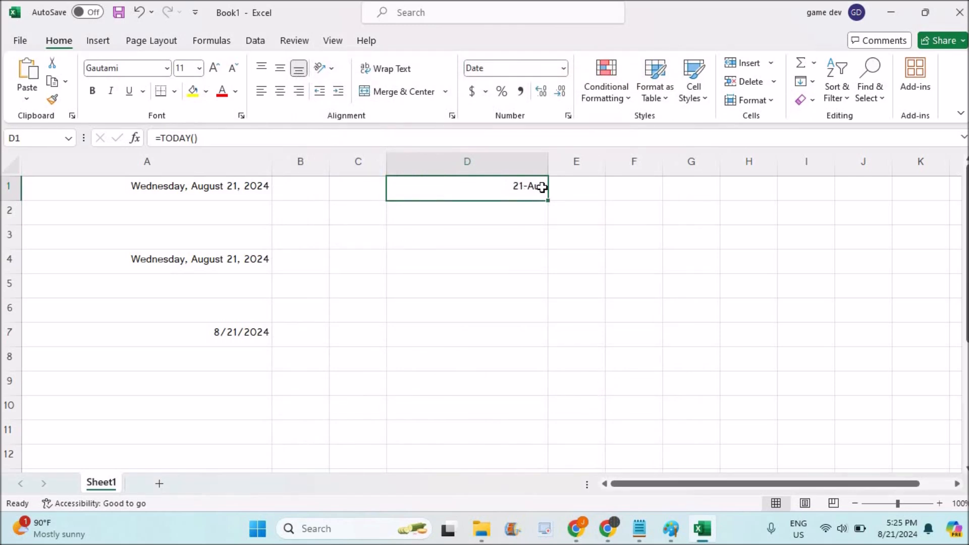
- Format the date in cell D1 with the English (South Africa) locale and the 14 March 2012 type
left_click(568, 116)
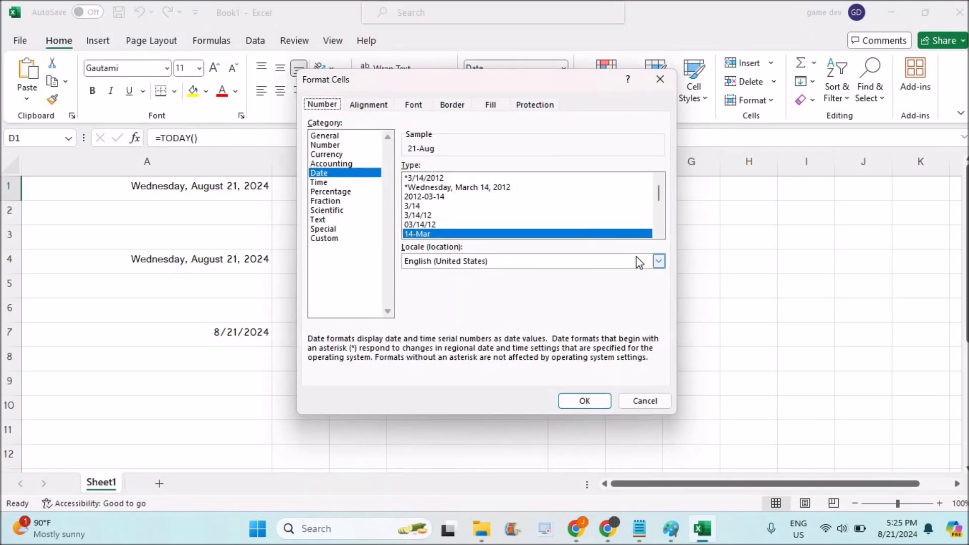
left_click(658, 262)
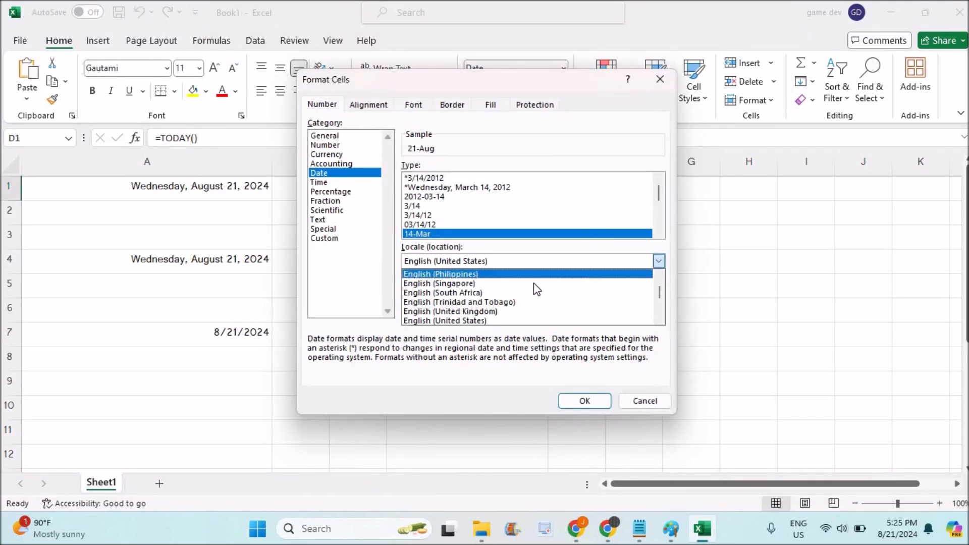
left_click(479, 293)
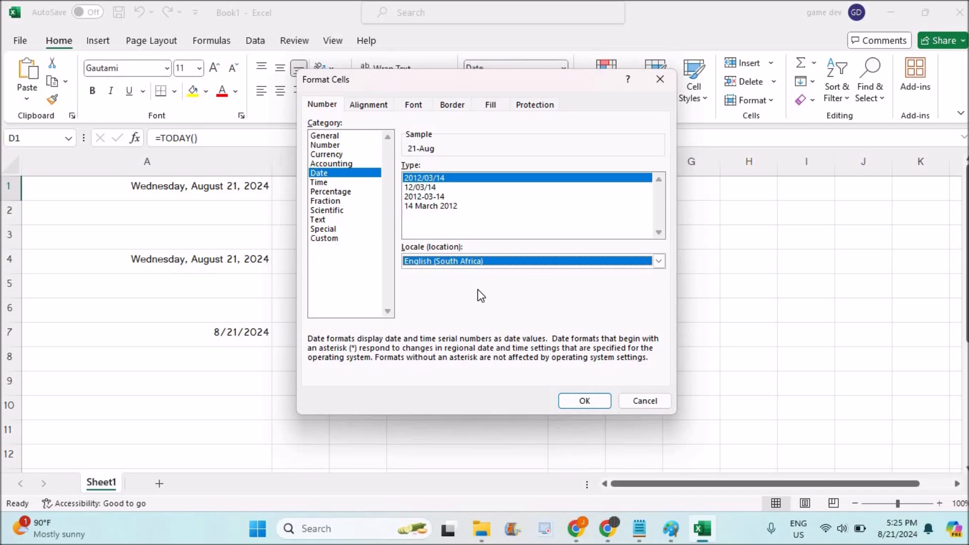
left_click(442, 207)
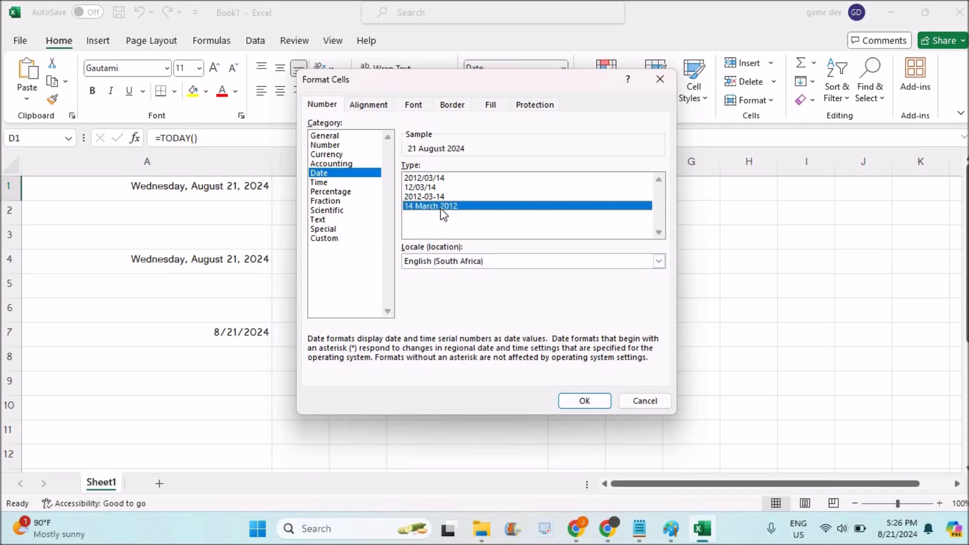
left_click(596, 401)
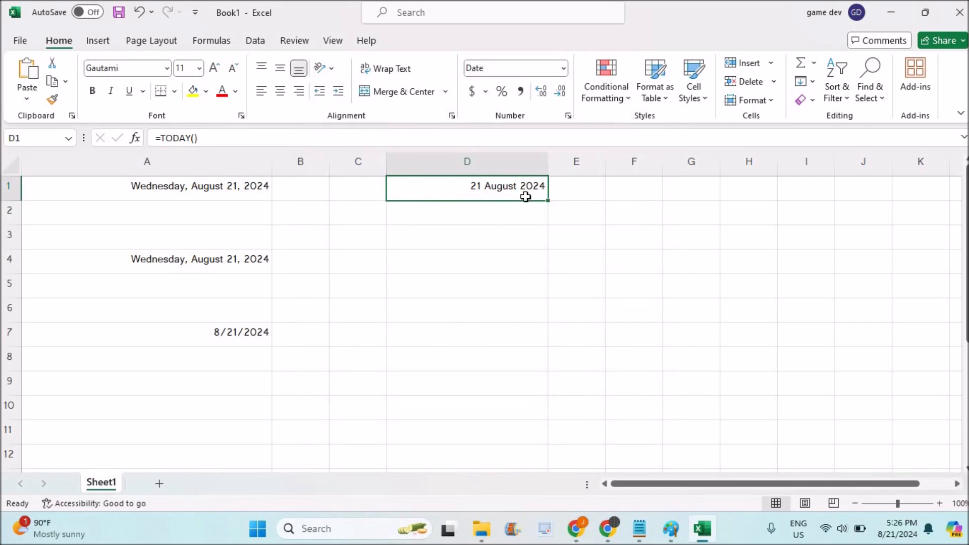
left_click(238, 334)
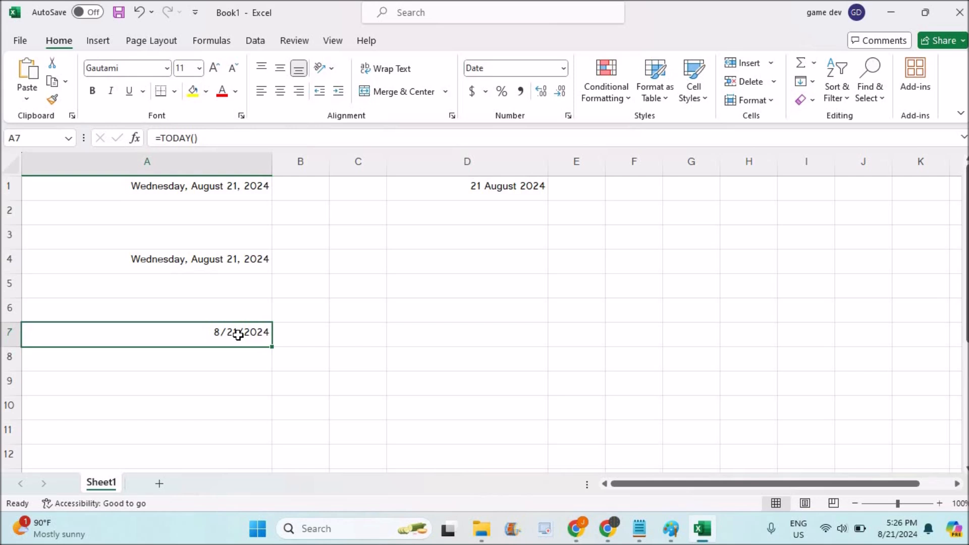
left_click(505, 186)
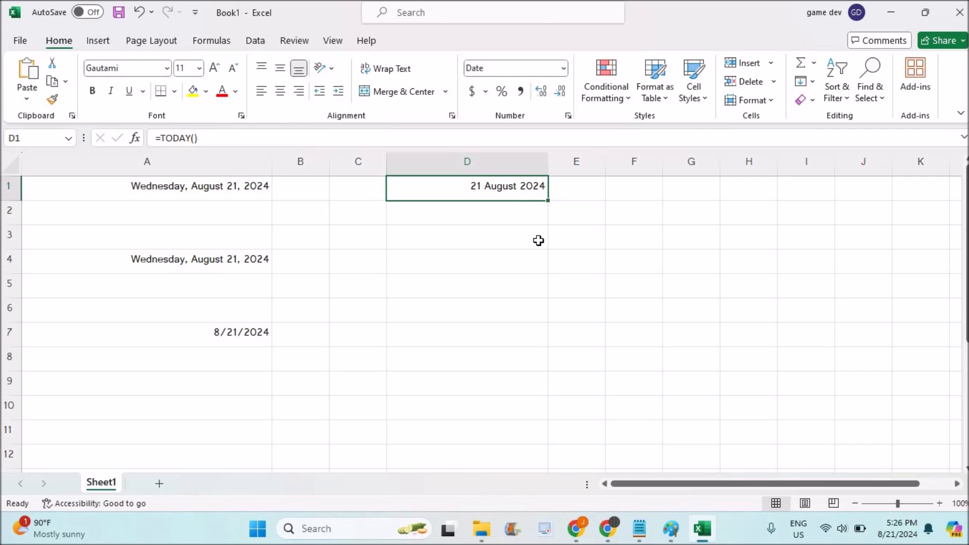
- Set the empty cell D4 to the 03/14/12 date type with the English (United States) locale
left_click(464, 270)
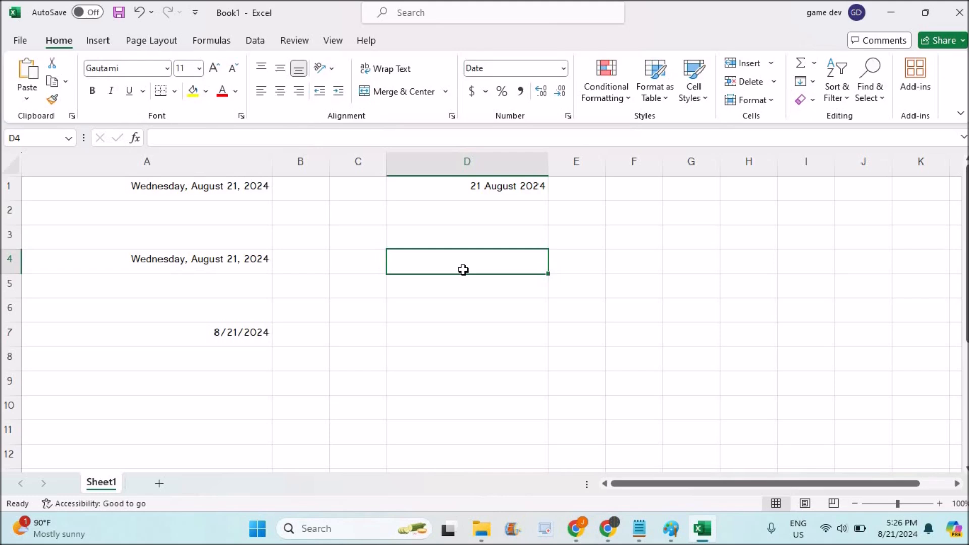
key("ctrl+1")
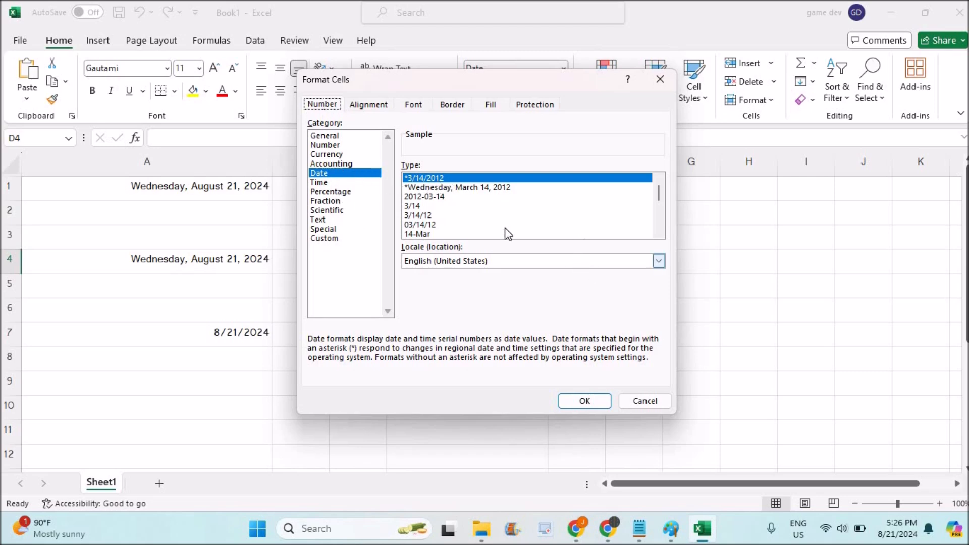
left_click(427, 225)
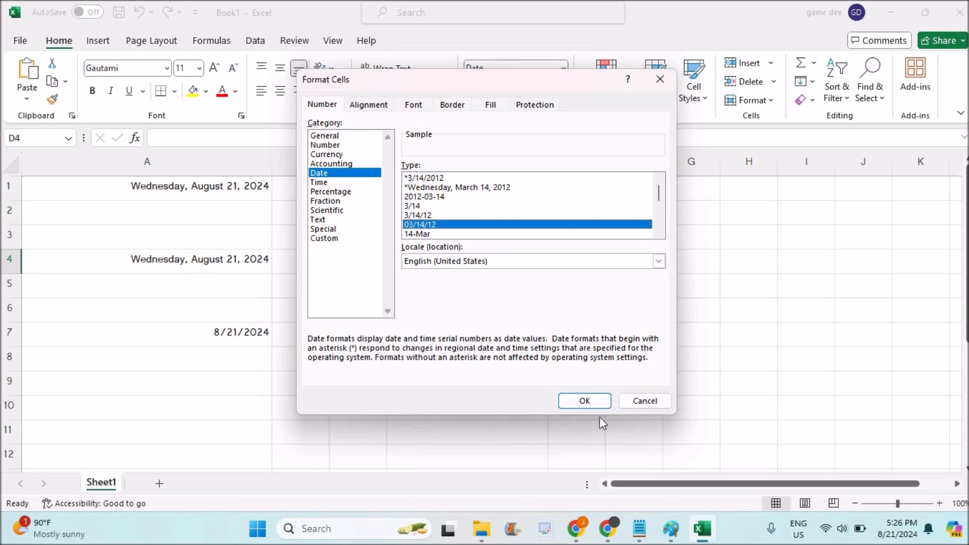
left_click(592, 403)
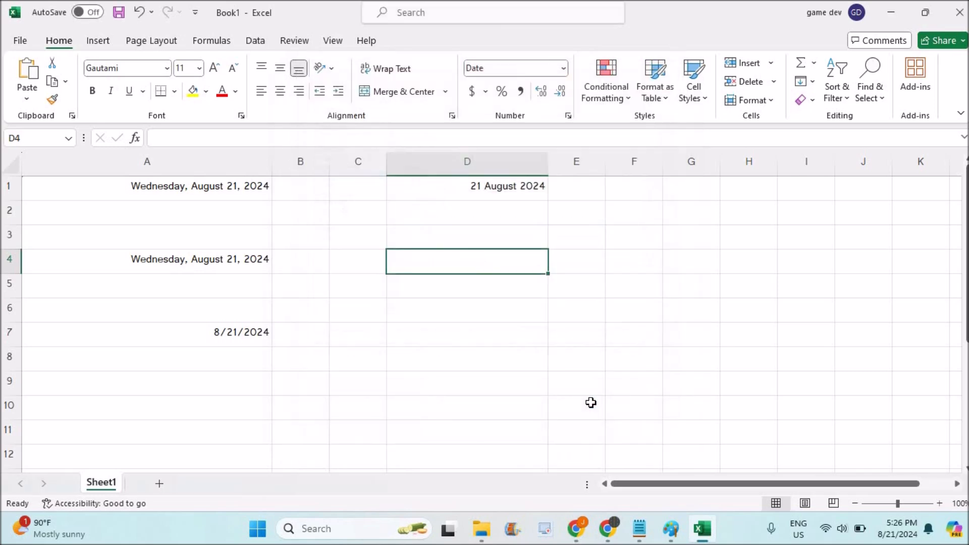
left_click(508, 187)
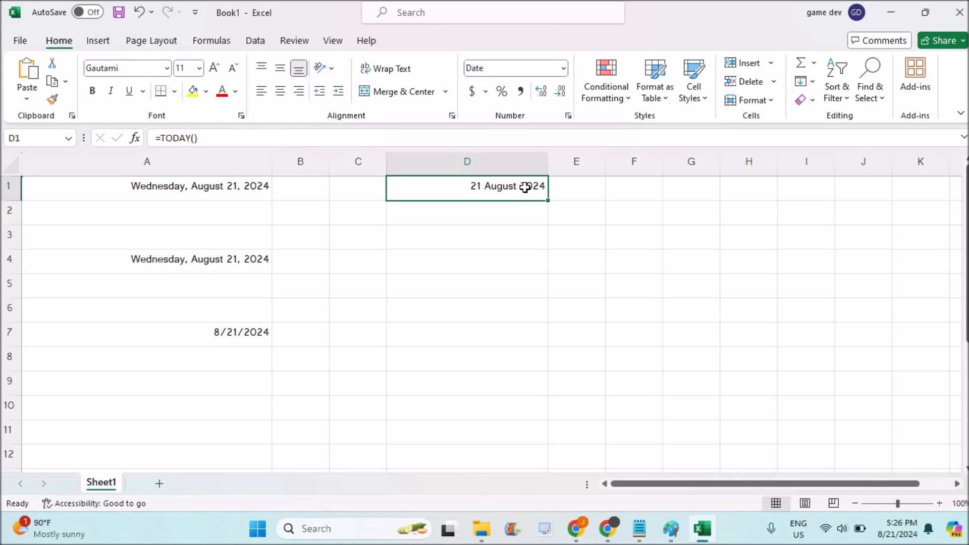
- Enter the formula =NOW() in cell D3 to insert the current date and time
left_click(480, 244)
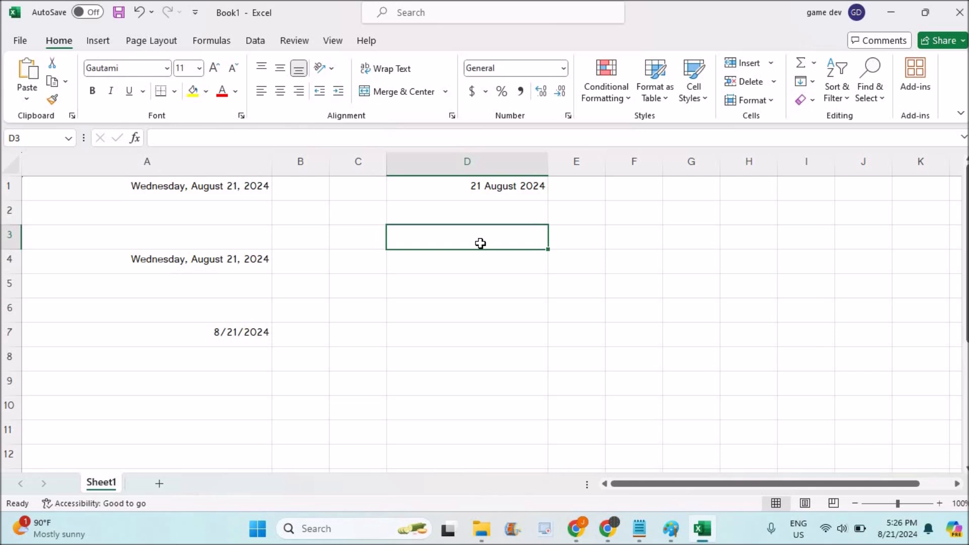
type("+")
key("Escape")
type("=")
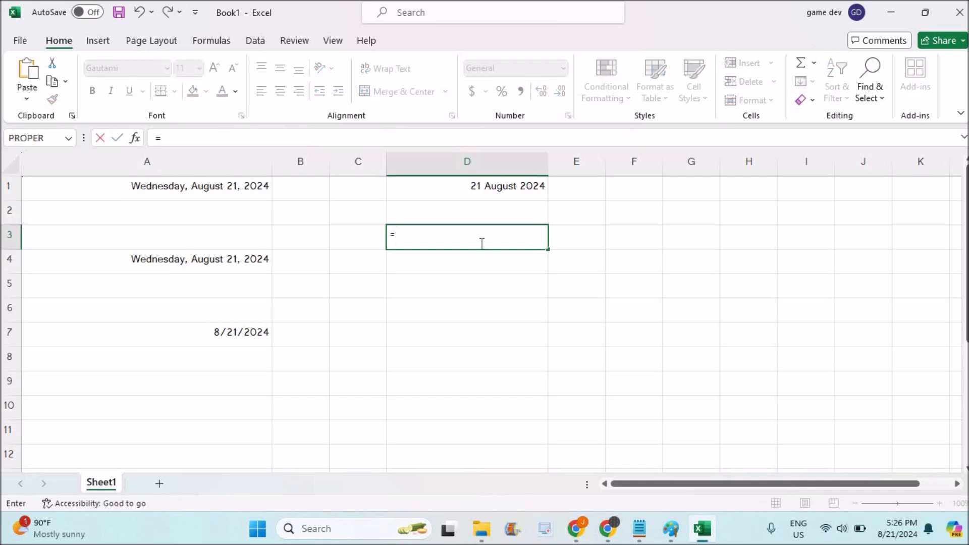
type("NOW()")
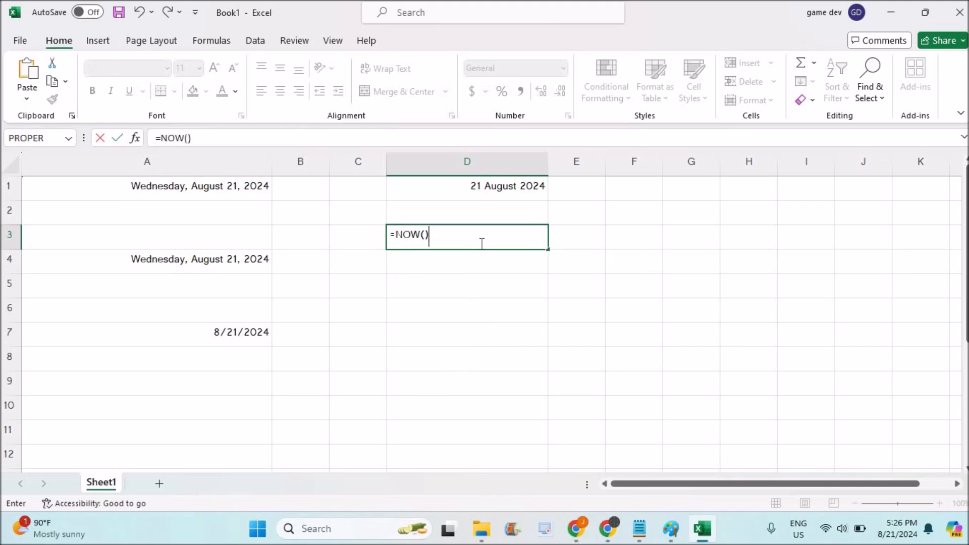
key("Return")
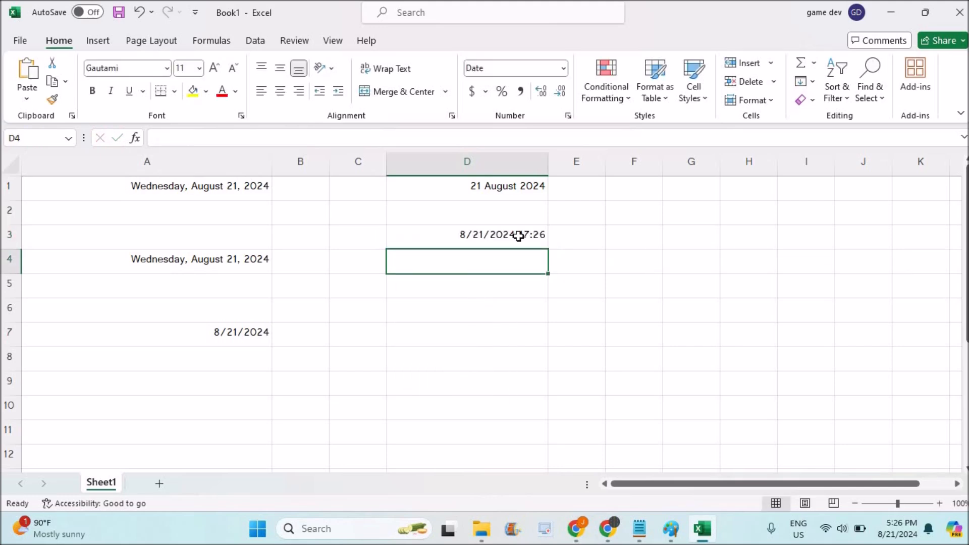
- Format cell D3 with the custom number format h:mm AM/PM to show only the time
left_click(528, 235)
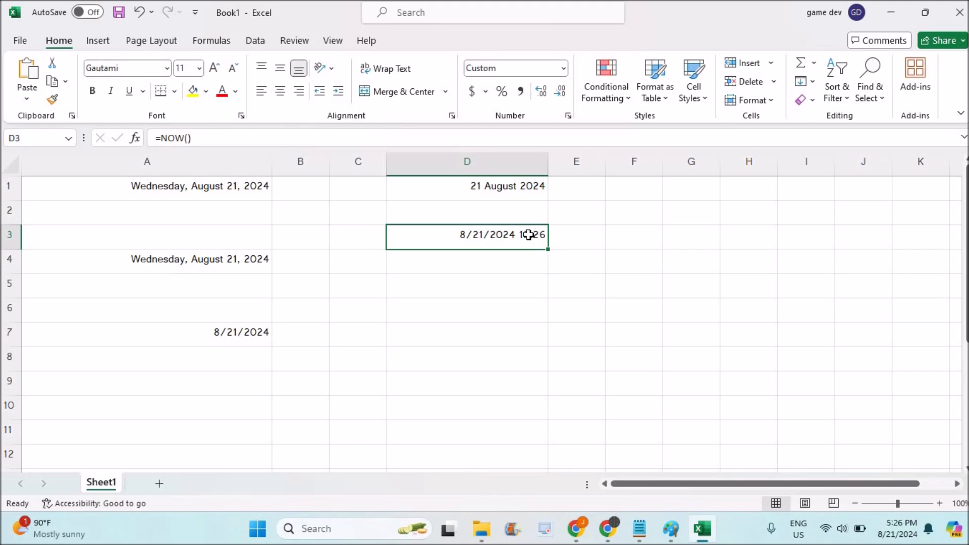
left_click(568, 117)
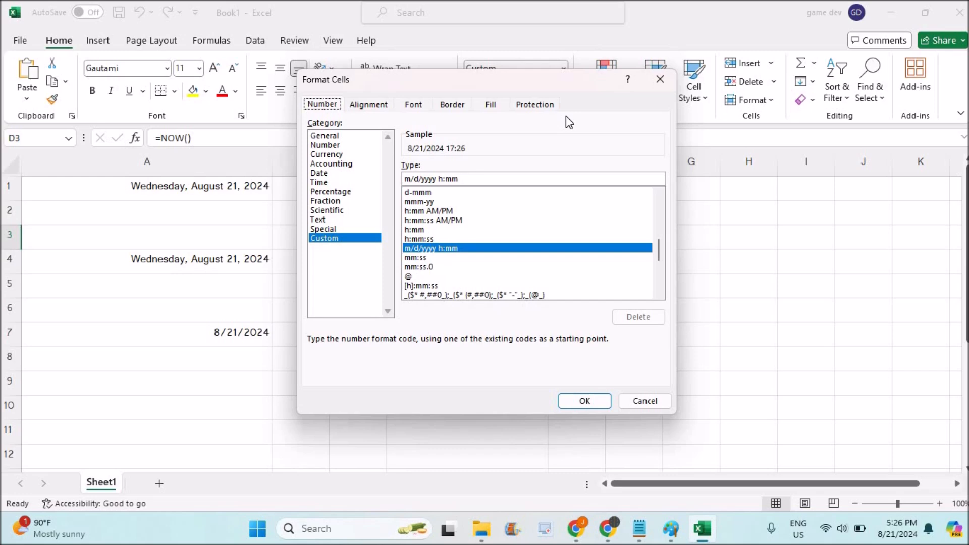
left_click(442, 211)
left_click(585, 401)
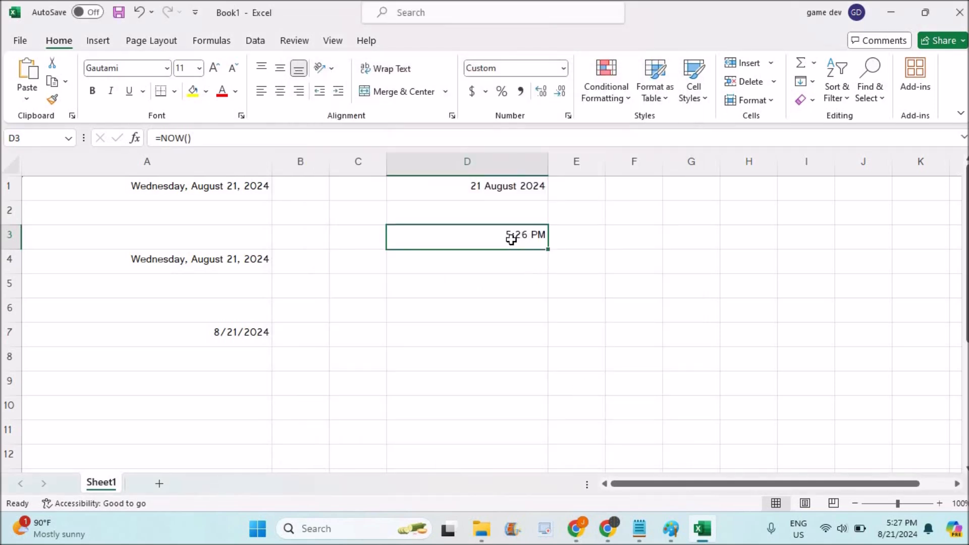
- Format cell D3 with the custom number format d-mmm-yy to show only the date
left_click(567, 112)
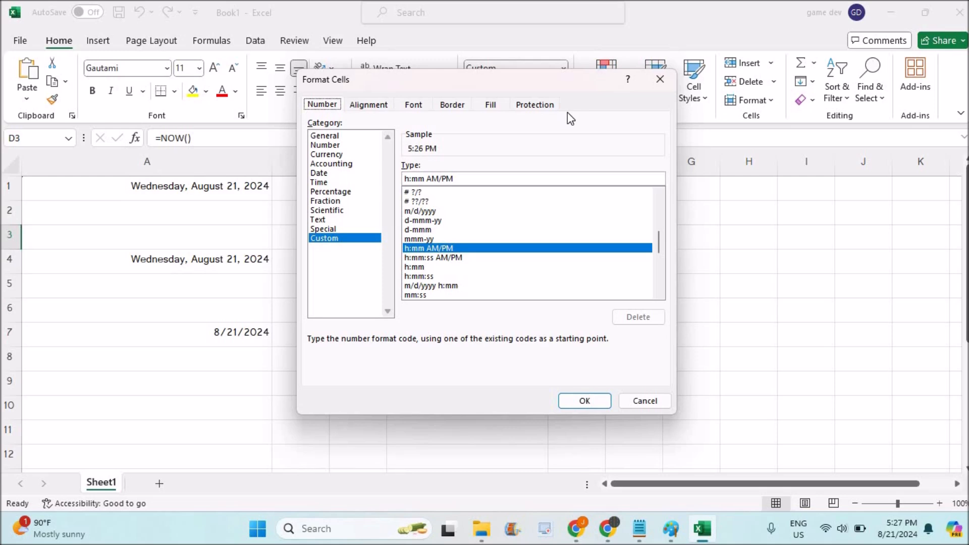
left_click(427, 220)
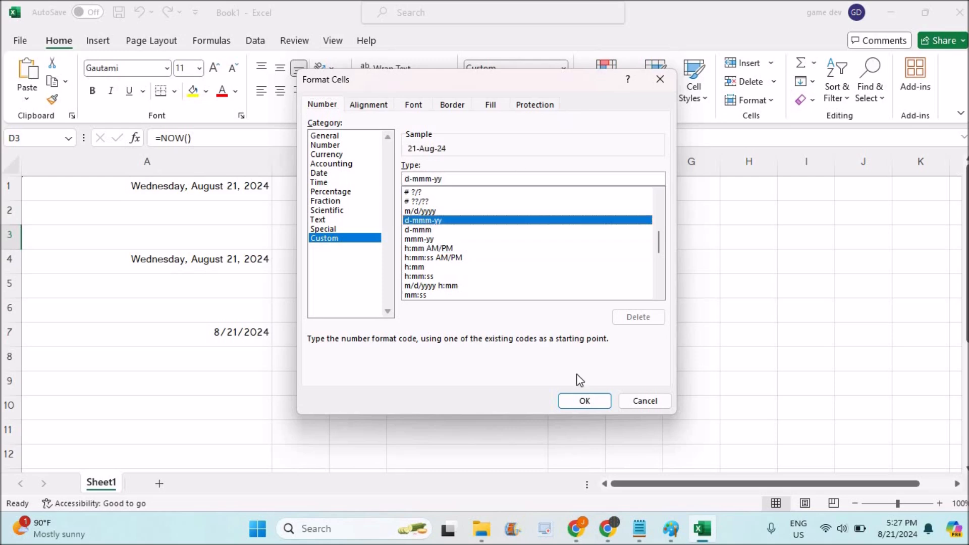
left_click(584, 401)
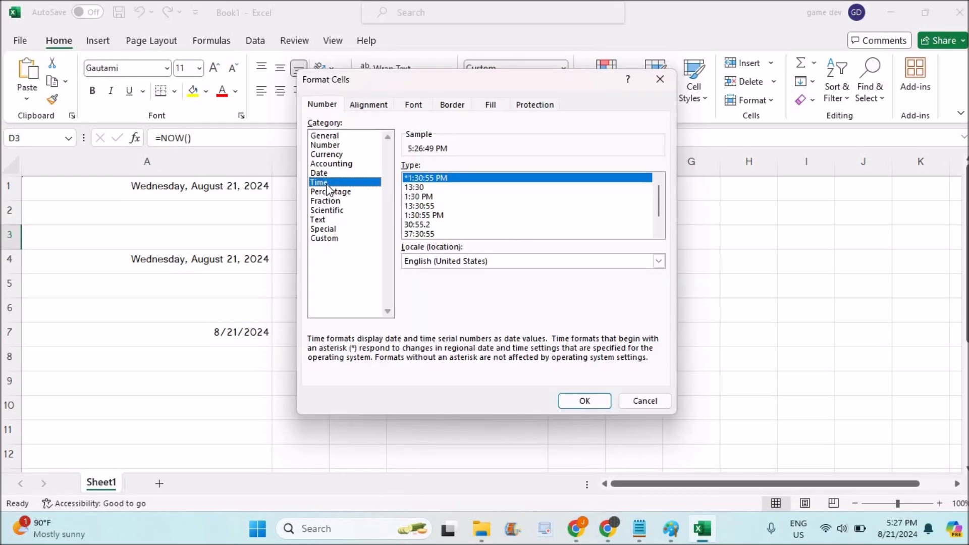
- Format cell D3 with the 3/14/12 1:30 PM time type to show both date and time
left_click(658, 224)
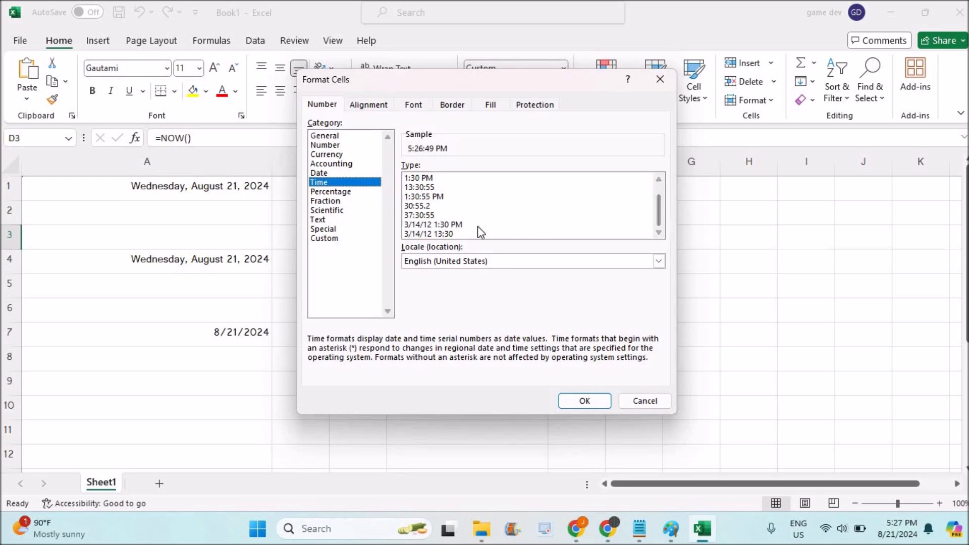
left_click(460, 225)
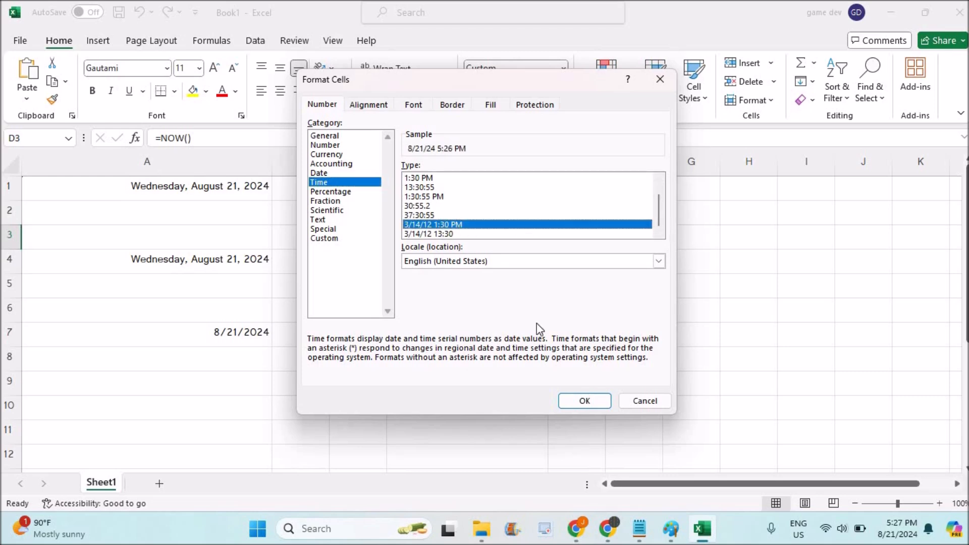
left_click(582, 399)
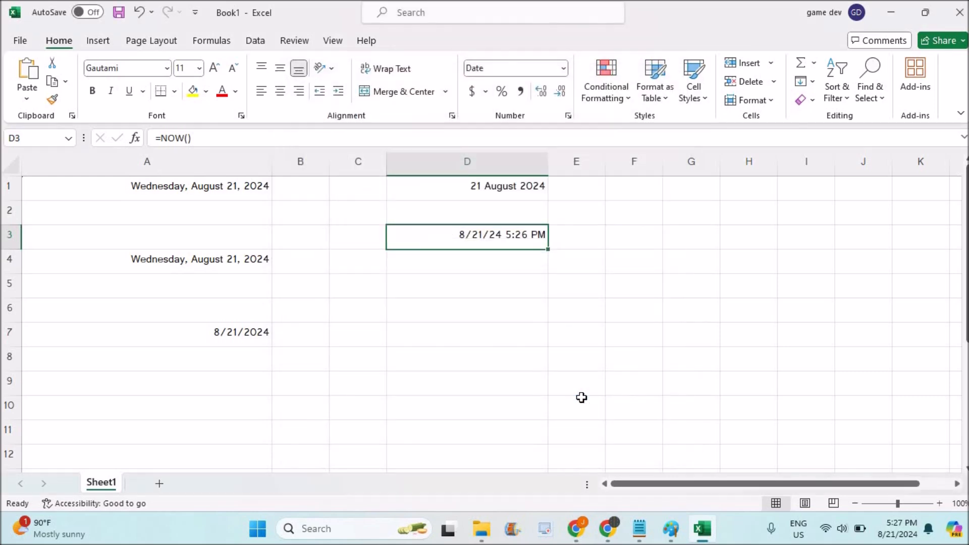
- Format the date in cell D3 with the Gujarati locale and the ૧૪-૦૩-૨૦૧૨ date type
left_click(569, 116)
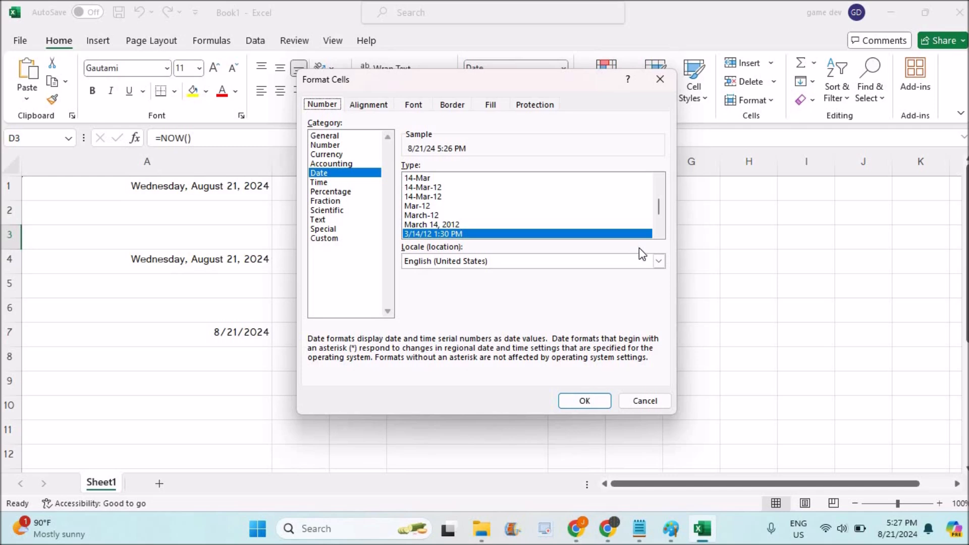
left_click(659, 261)
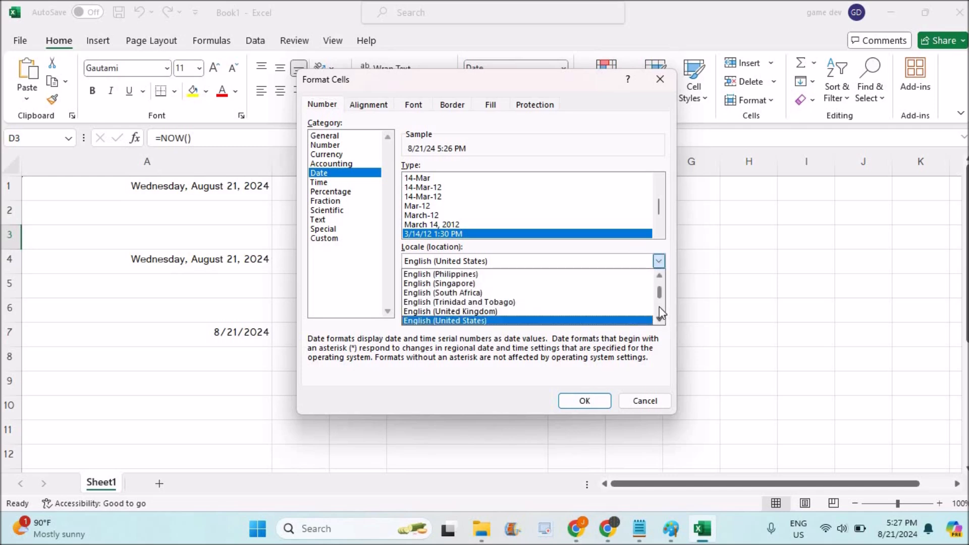
scroll(660, 313, "down", 15)
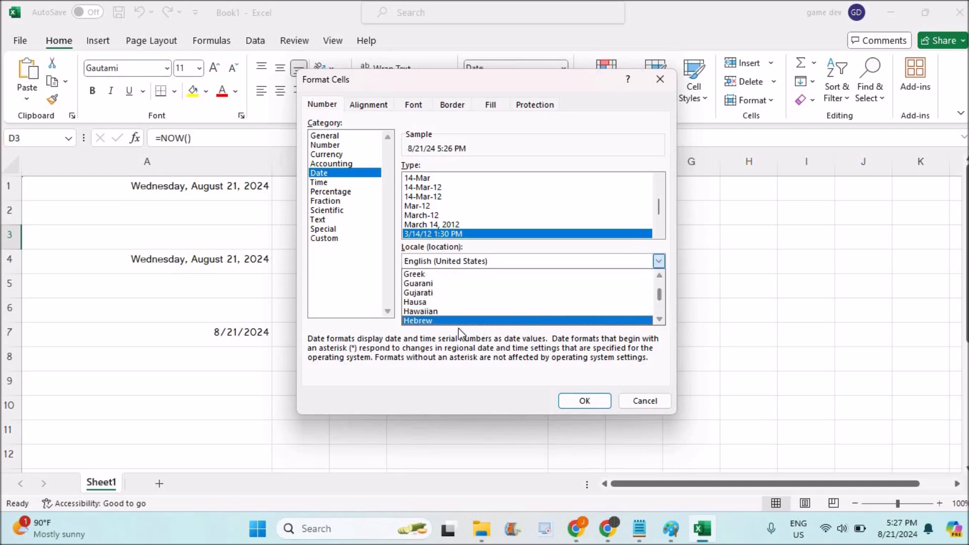
left_click(424, 293)
left_click(432, 216)
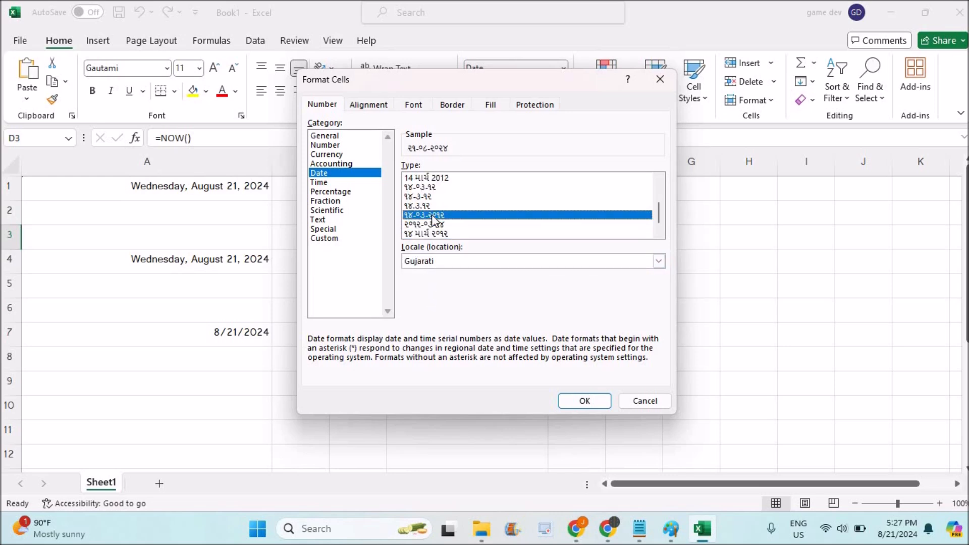
left_click(586, 401)
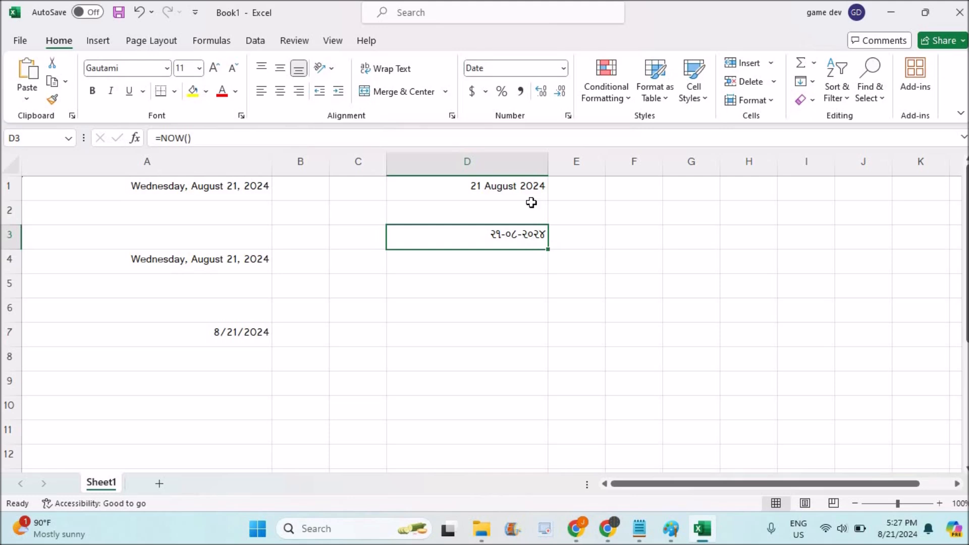
- Format the date in cell D3 with the English (Australia) locale and the 14-March-2012 date type
left_click(567, 116)
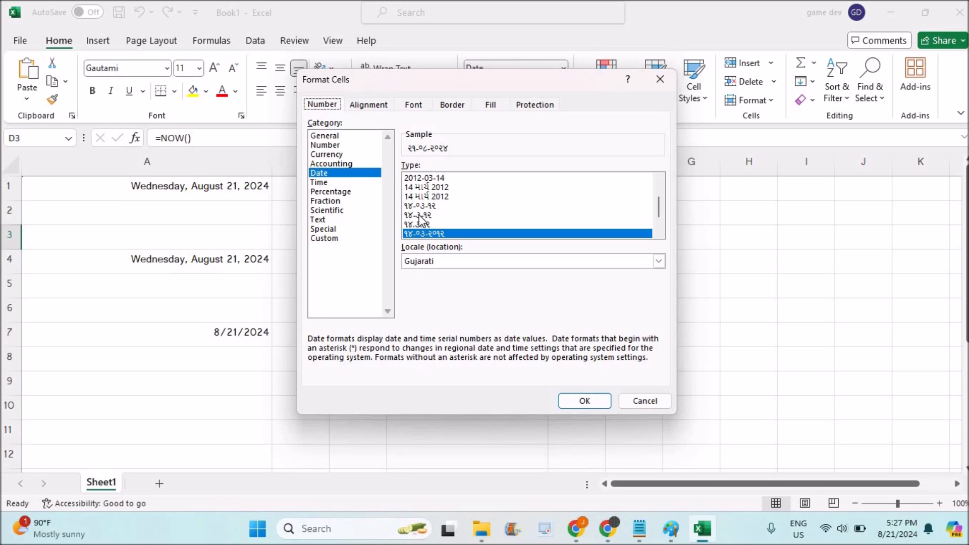
left_click(510, 263)
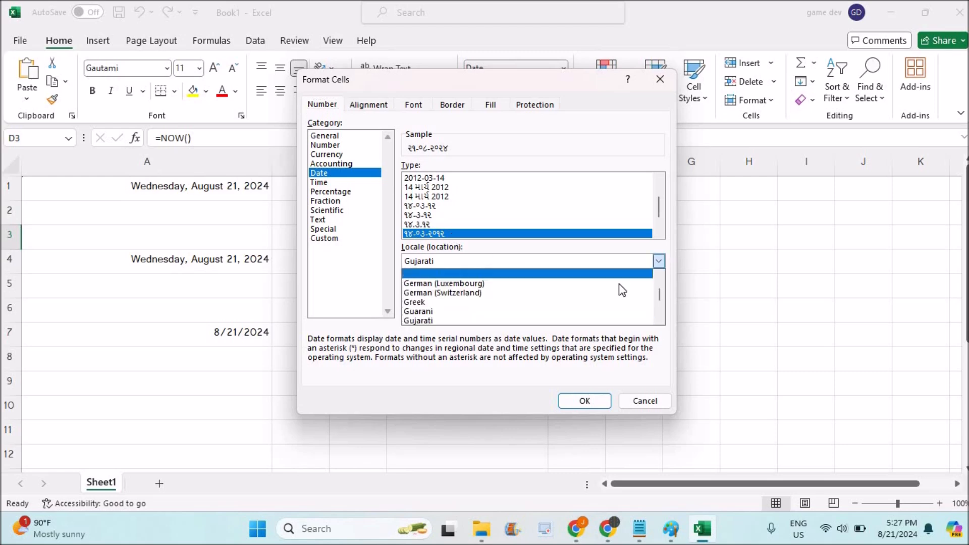
scroll(659, 284, "up", 10)
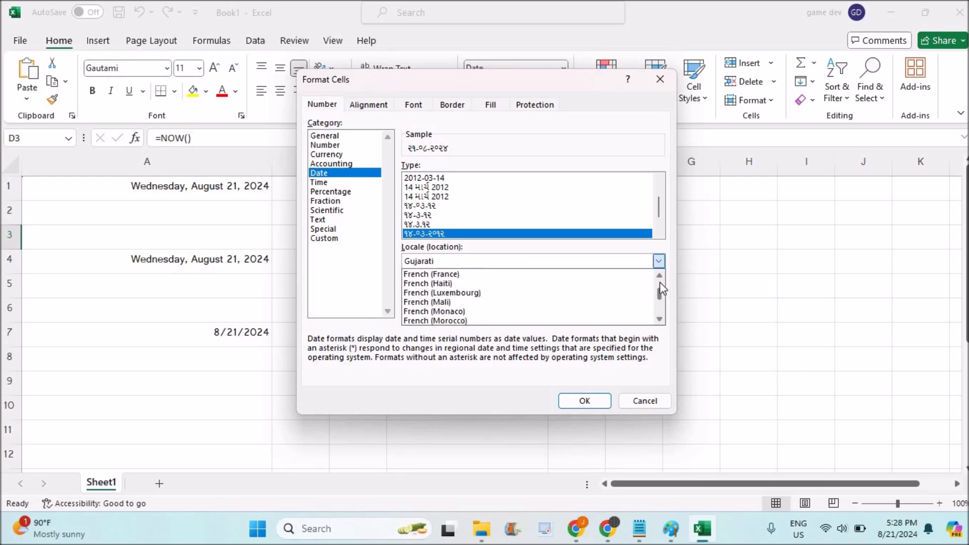
scroll(659, 287, "up", 5)
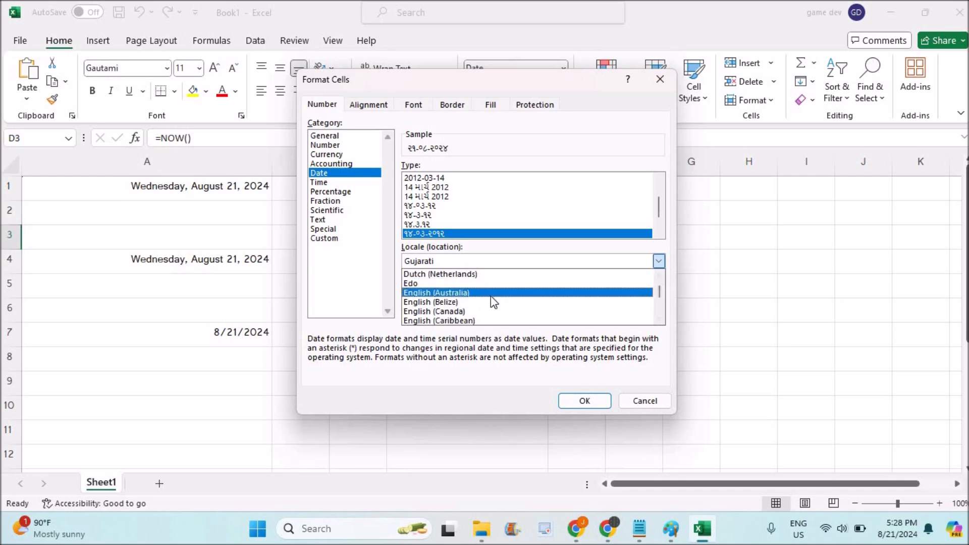
left_click(476, 294)
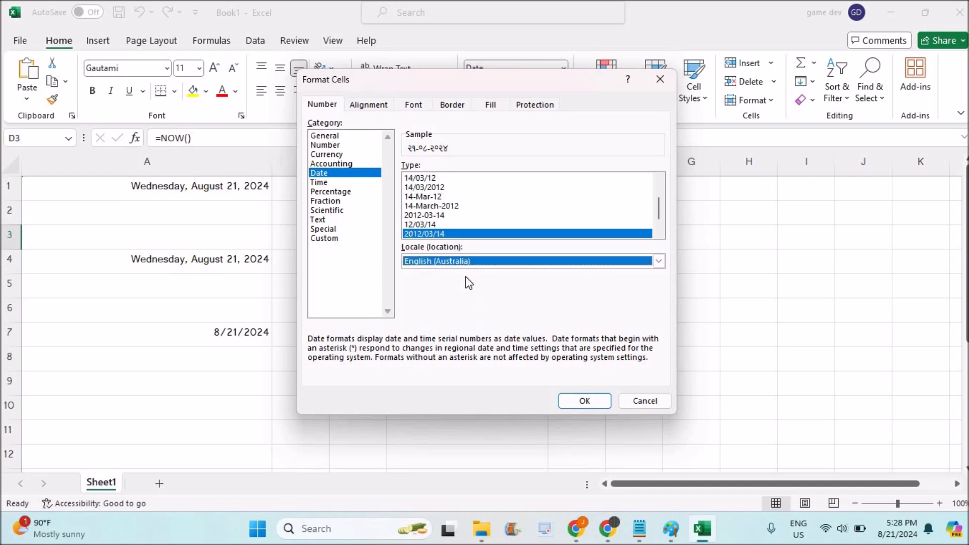
left_click(582, 399)
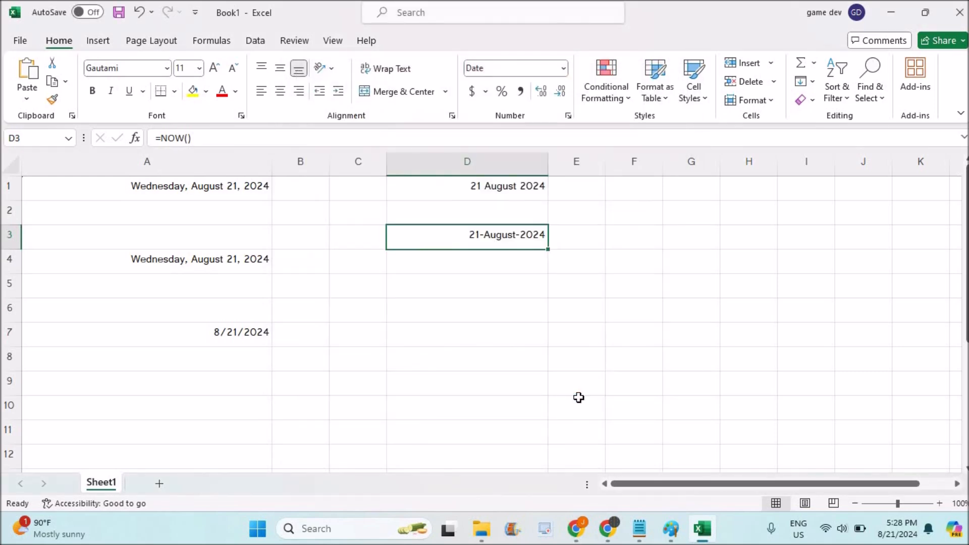